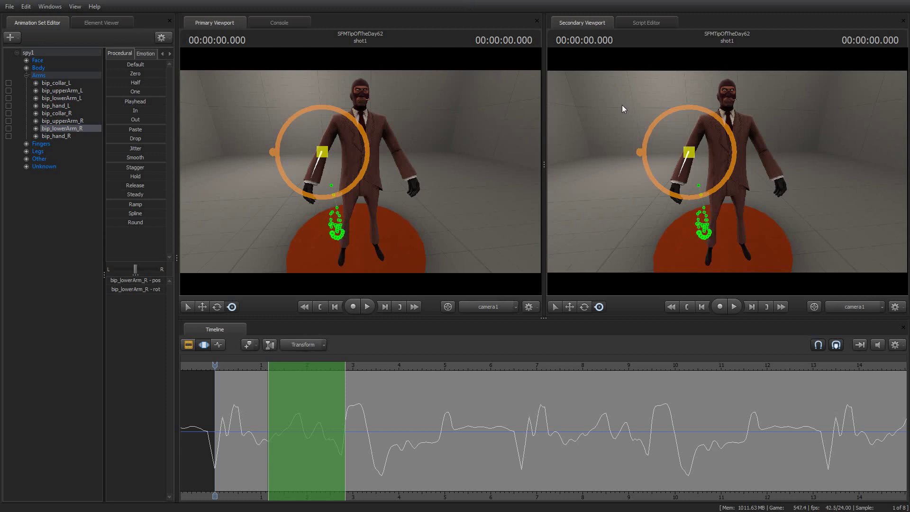
- Preview the animation, then stop playback and return to the start
{"action": "left_click", "coordinate": [368, 306]}
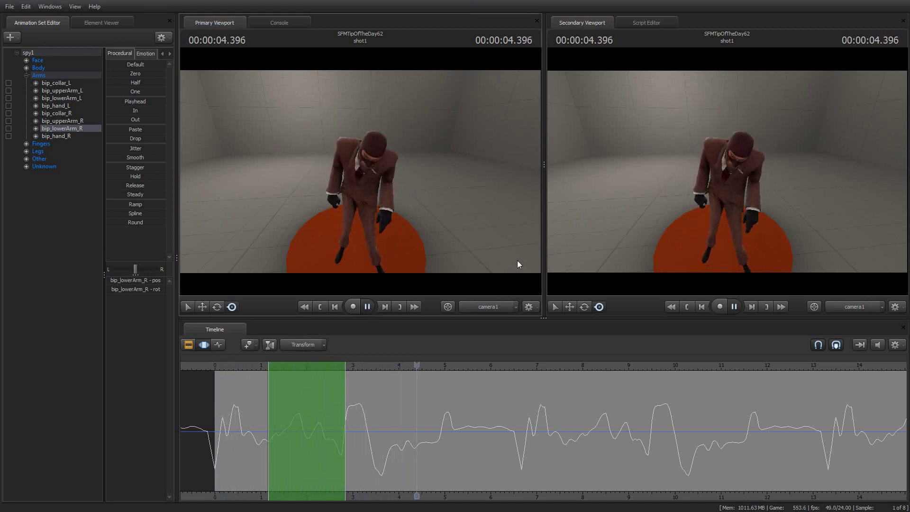
{"action": "key", "text": "space"}
{"action": "key", "text": "Home"}
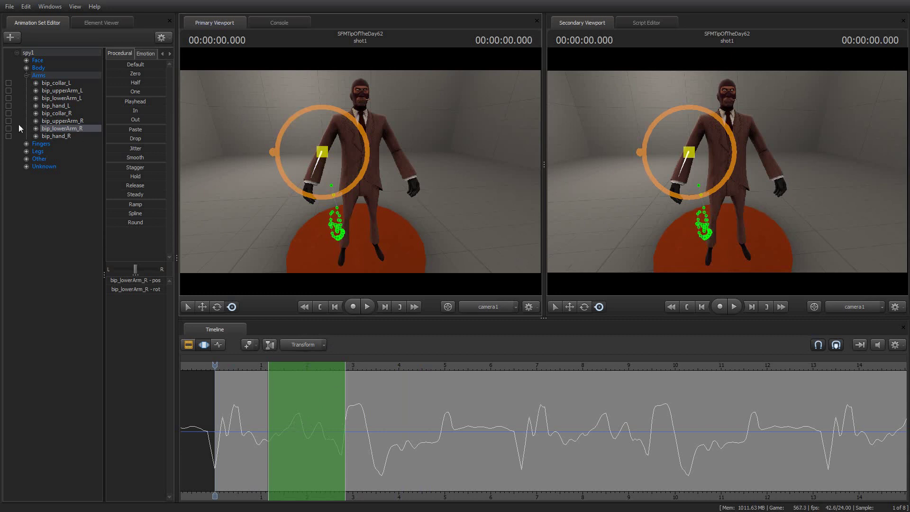
- Narrow the spy1 selection down to the right forearm bone bip_lowerArm_R alone
{"action": "left_click", "coordinate": [42, 53]}
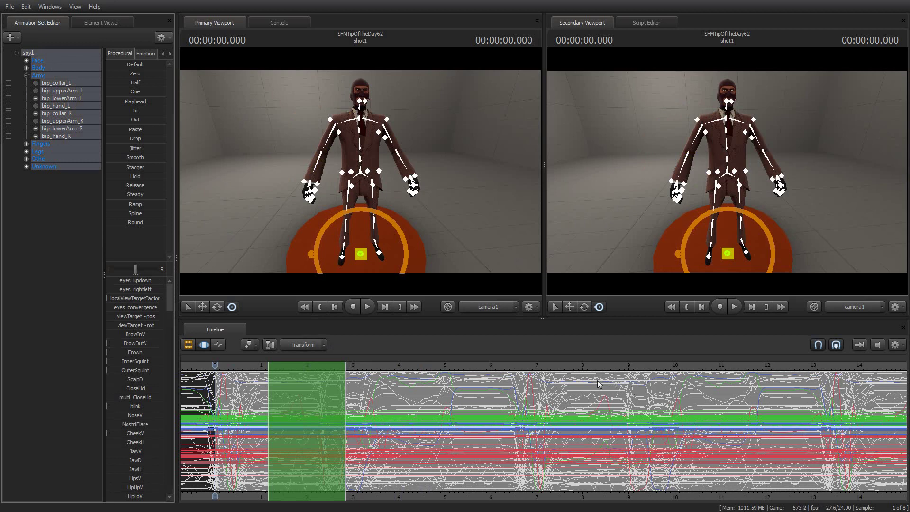
{"action": "left_click", "coordinate": [61, 135]}
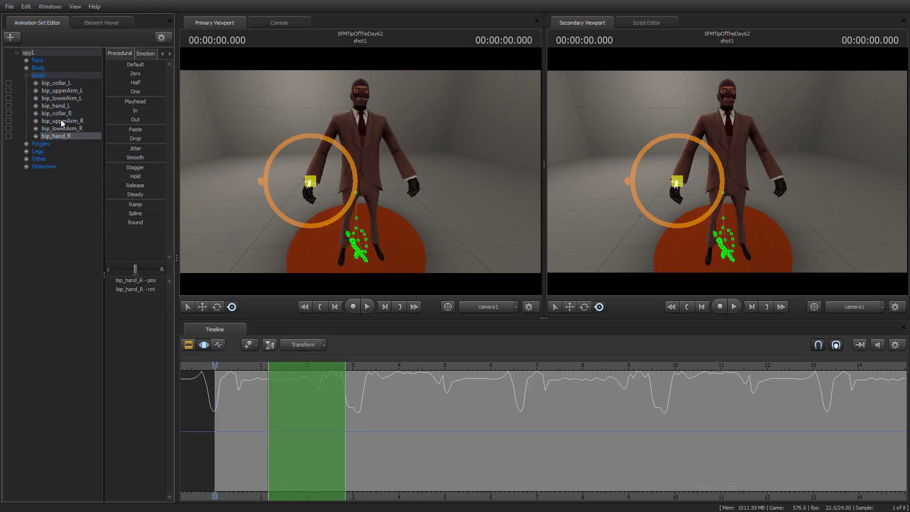
{"action": "left_click", "coordinate": [62, 113]}
{"action": "left_click", "coordinate": [58, 98]}
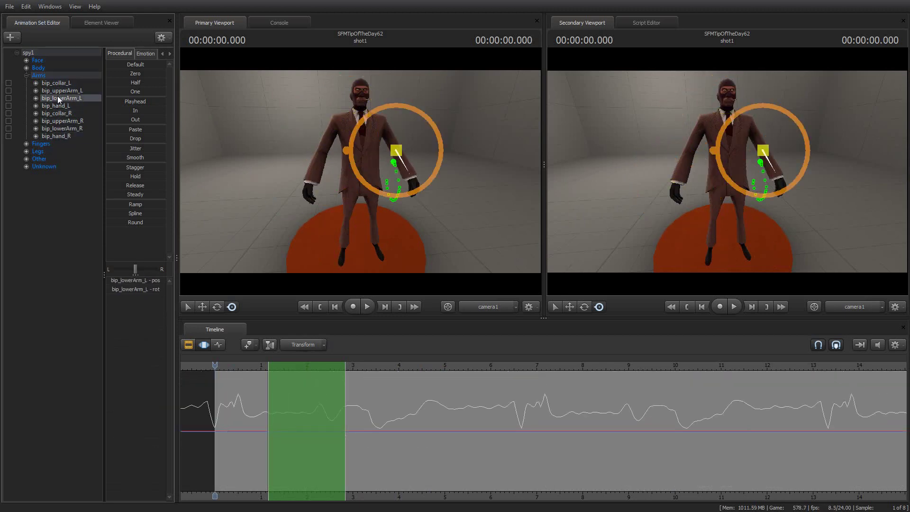
{"action": "left_click", "coordinate": [64, 137]}
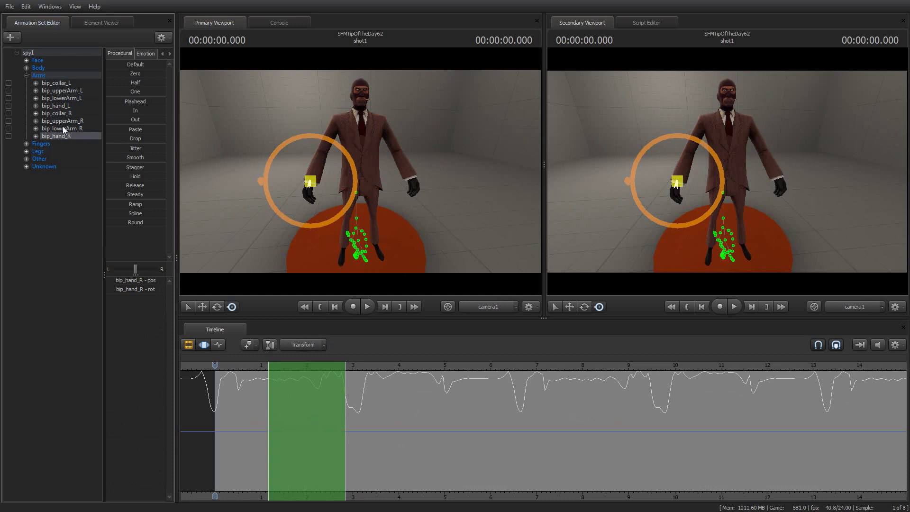
{"action": "left_click", "coordinate": [63, 128]}
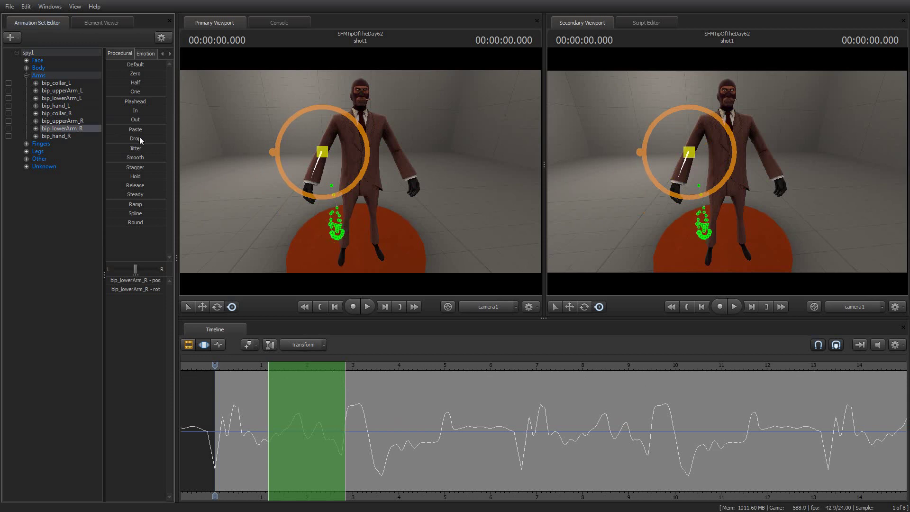
{"action": "left_click", "coordinate": [35, 54]}
{"action": "left_click", "coordinate": [64, 135]}
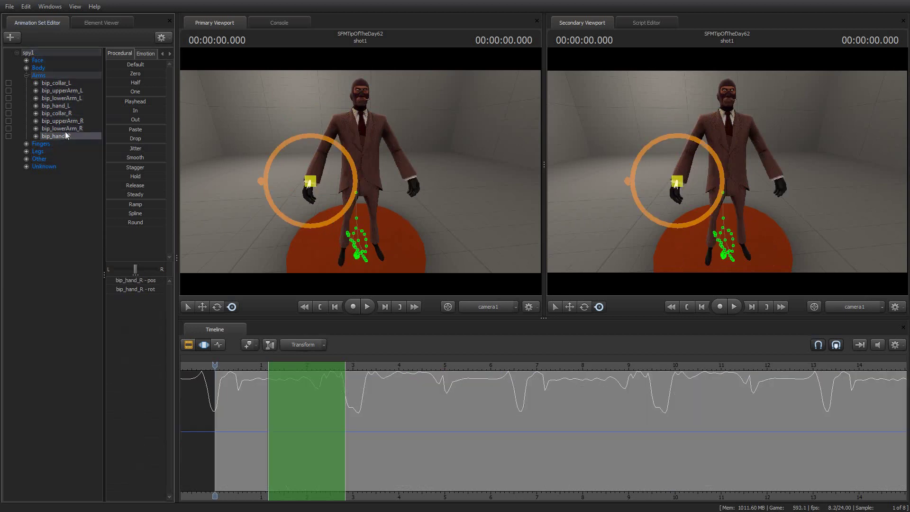
{"action": "left_click", "coordinate": [65, 129]}
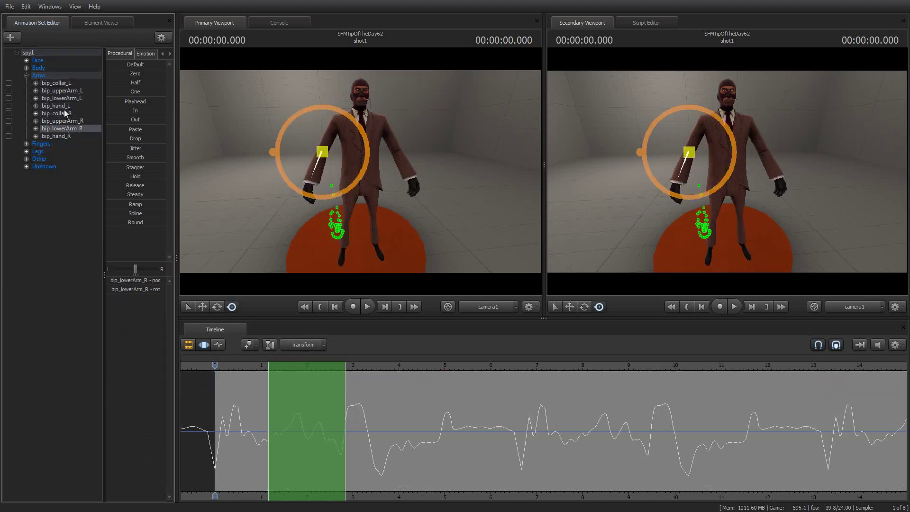
{"action": "left_click", "coordinate": [64, 107], "text": "ctrl"}
{"action": "left_click", "coordinate": [67, 127]}
- Apply the Ramp preset to the selected section, play it back, then fade it out
{"action": "key", "text": "Up"}
{"action": "left_click_drag", "start_coordinate": [108, 204], "coordinate": [165, 204]}
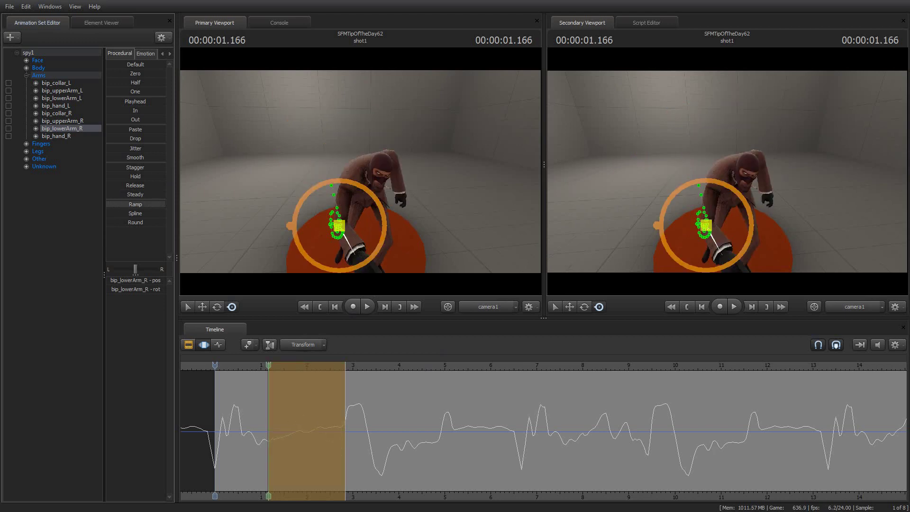
{"action": "key", "text": "Down"}
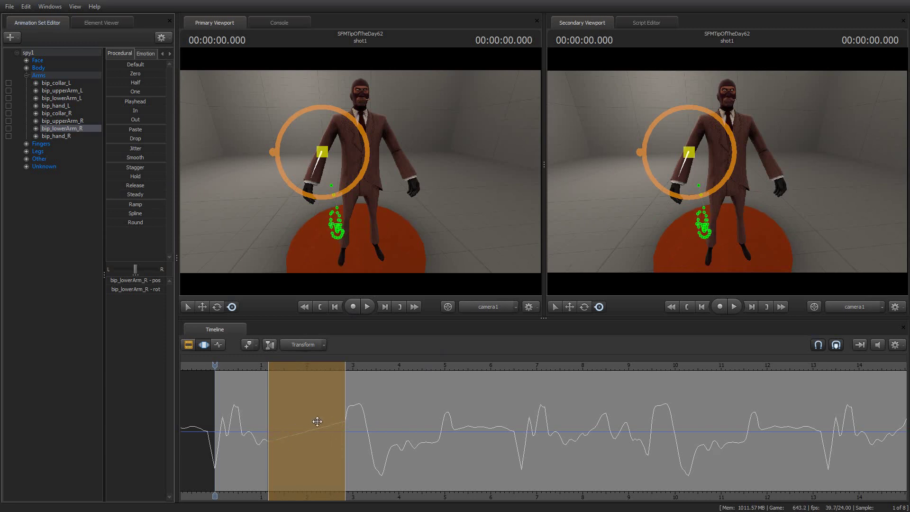
{"action": "key", "text": "space"}
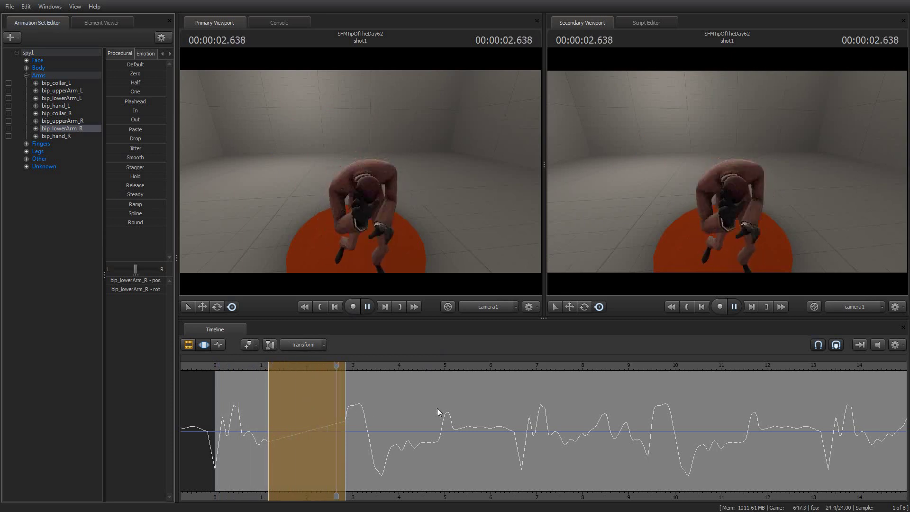
{"action": "key", "text": "space"}
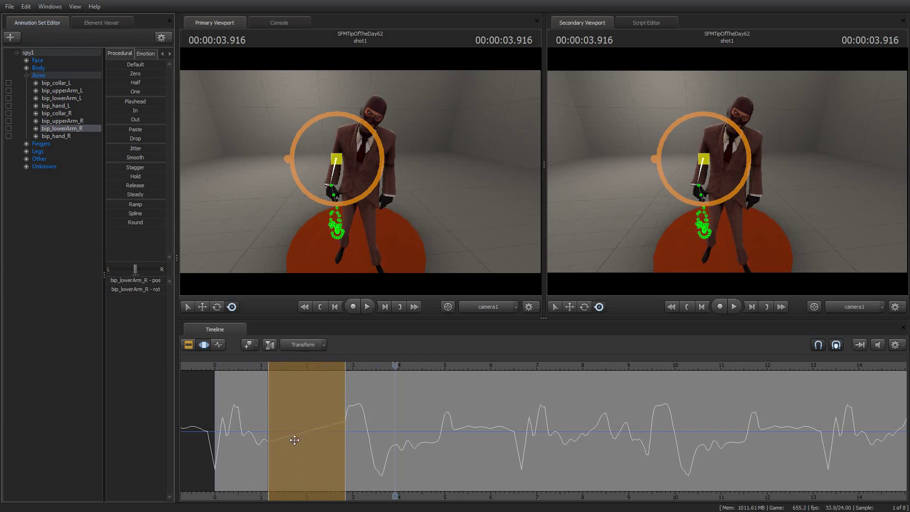
{"action": "mouse_move", "coordinate": [281, 450]}
{"action": "left_mouse_down"}
{"action": "mouse_move", "coordinate": [264, 439]}
{"action": "mouse_move", "coordinate": [319, 425]}
{"action": "mouse_move", "coordinate": [267, 440]}
{"action": "left_mouse_up"}
- Extend the time selection to about second 10, reapply Ramp, play it back, return to frame 0
{"action": "left_click_drag", "start_coordinate": [343, 421], "coordinate": [658, 425]}
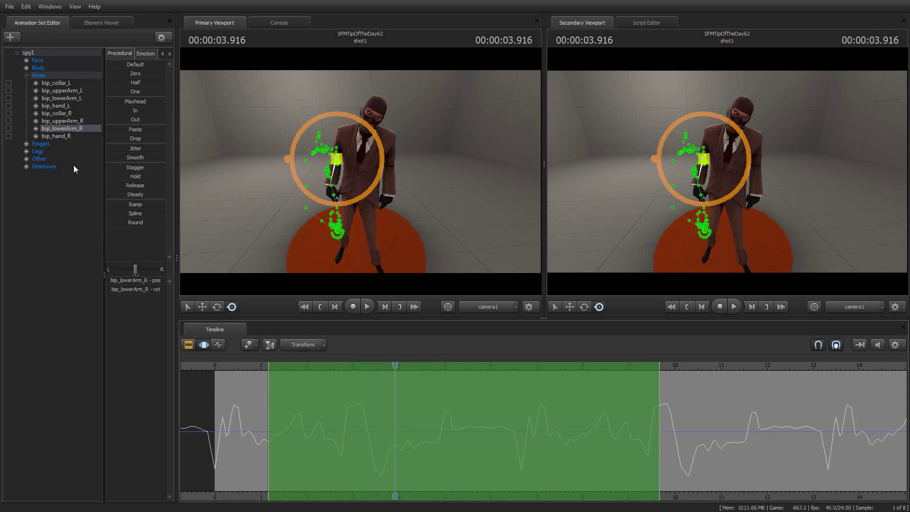
{"action": "left_click", "coordinate": [110, 205]}
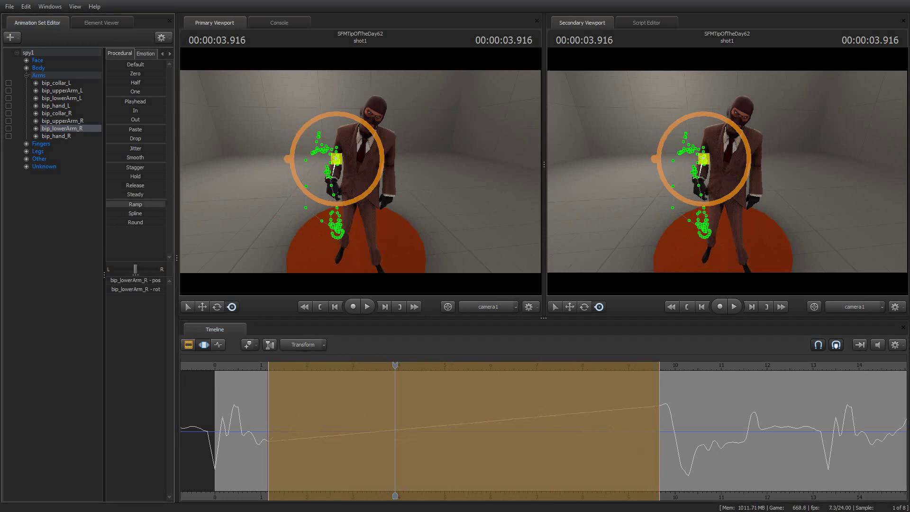
{"action": "key", "text": "space"}
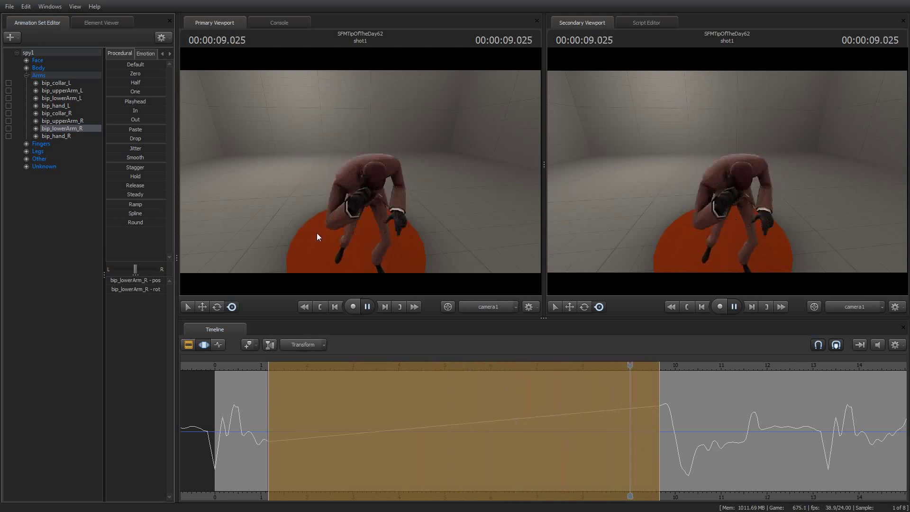
{"action": "key", "text": "space"}
{"action": "key", "text": "Up"}
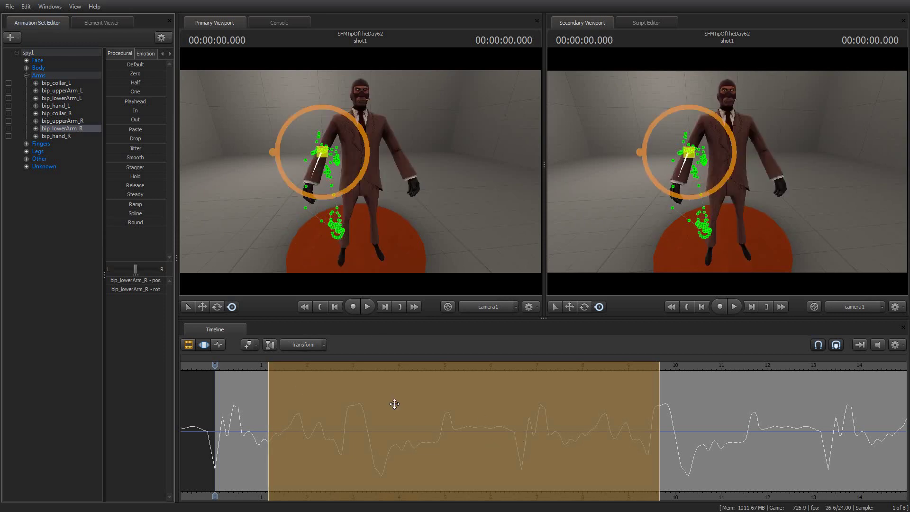
- Scrub to the crouched pose at 00:00:02.458 and grab the right forearm's rotate gizmo
{"action": "left_click_drag", "start_coordinate": [223, 368], "coordinate": [327, 368]}
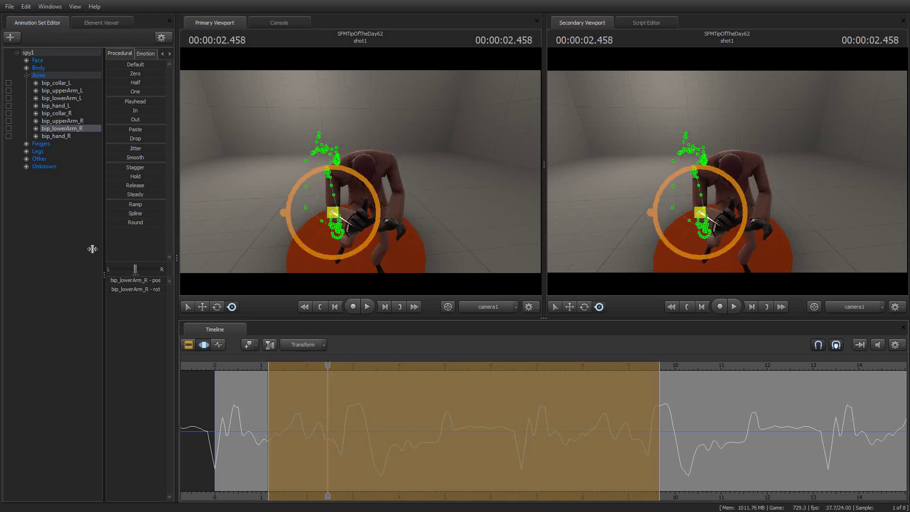
{"action": "left_click", "coordinate": [300, 226]}
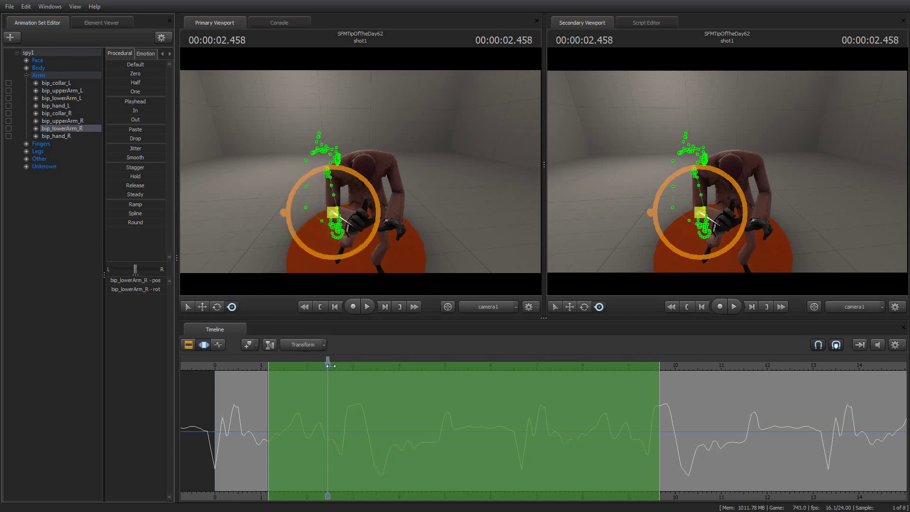
- Add a bookmark at a frame around 3.7 seconds
{"action": "mouse_move", "coordinate": [326, 369]}
{"action": "left_mouse_down"}
{"action": "mouse_move", "coordinate": [455, 374]}
{"action": "mouse_move", "coordinate": [385, 379]}
{"action": "mouse_move", "coordinate": [471, 367]}
{"action": "mouse_move", "coordinate": [623, 371]}
{"action": "mouse_move", "coordinate": [648, 382]}
{"action": "left_mouse_up"}
{"action": "left_click", "coordinate": [380, 391]}
{"action": "key", "text": "m"}
{"action": "key", "text": "m"}
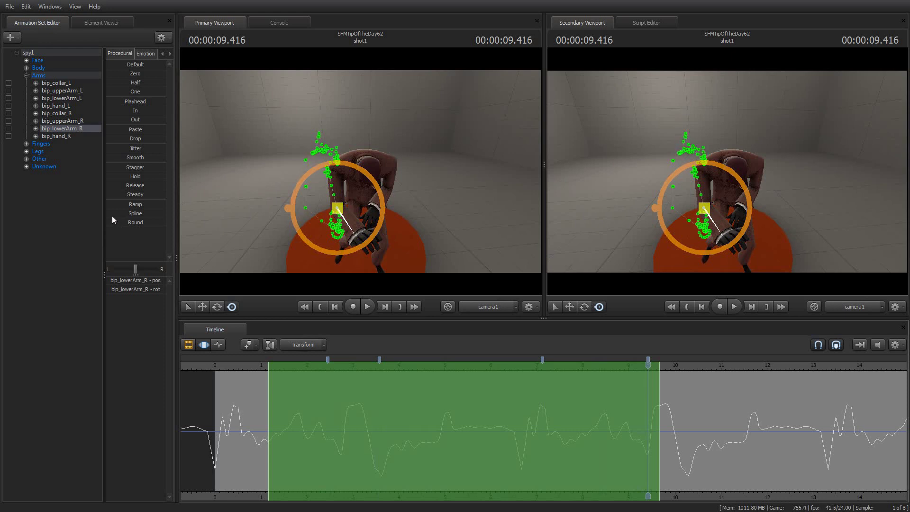
- Apply the Spline preset to the arm curve, play it back, and move a bookmark earlier
{"action": "left_click_drag", "start_coordinate": [113, 215], "coordinate": [170, 216]}
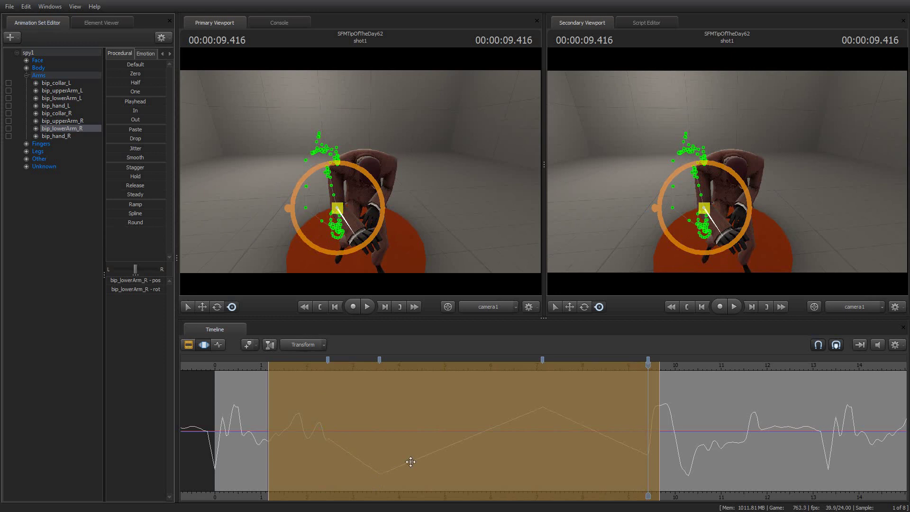
{"action": "key", "text": "space"}
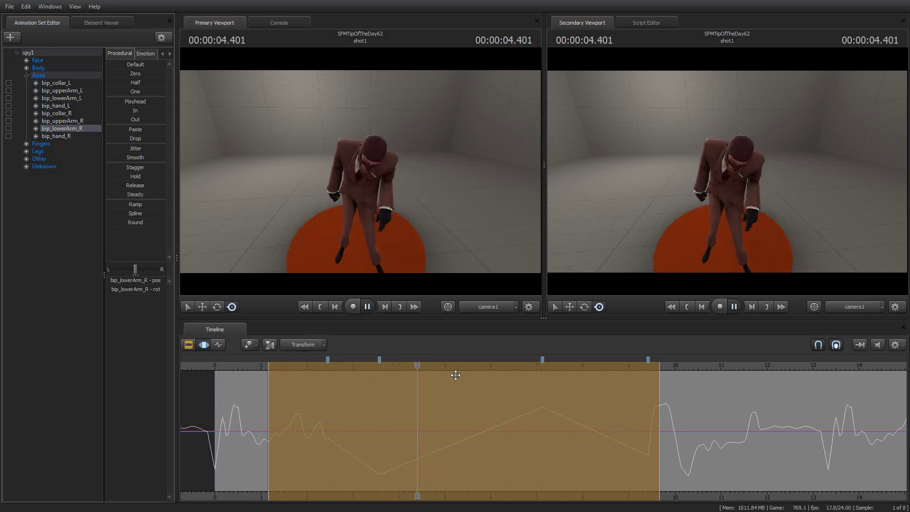
{"action": "key", "text": "space"}
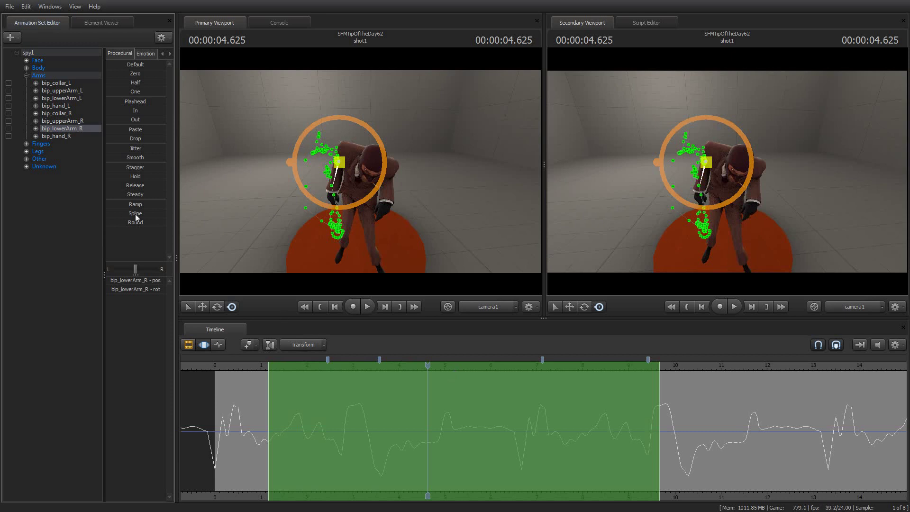
{"action": "left_click_drag", "start_coordinate": [110, 212], "coordinate": [165, 213]}
{"action": "mouse_move", "coordinate": [648, 359]}
{"action": "left_mouse_down"}
{"action": "mouse_move", "coordinate": [501, 361]}
{"action": "mouse_move", "coordinate": [537, 359]}
{"action": "mouse_move", "coordinate": [504, 362]}
{"action": "mouse_move", "coordinate": [522, 362]}
{"action": "mouse_move", "coordinate": [515, 359]}
{"action": "left_mouse_up"}
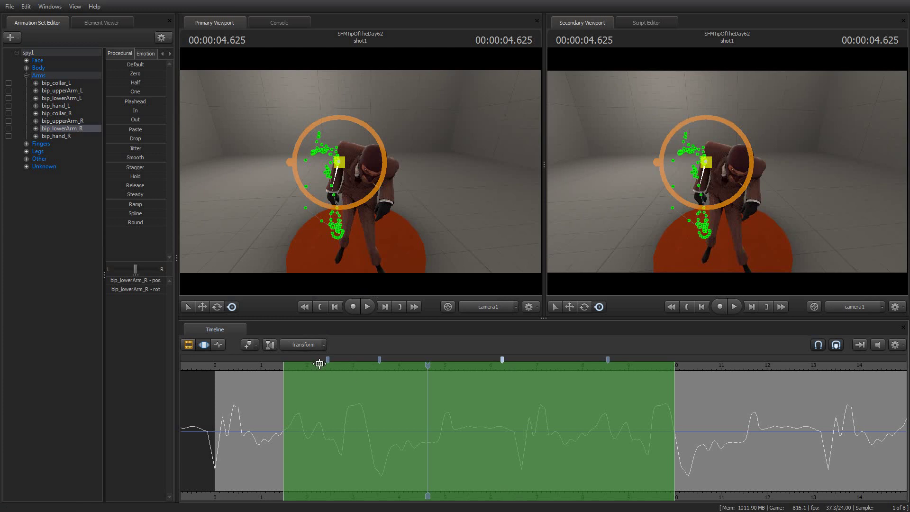
- Jump to the bookmark near 8.6 seconds and undo twice to restore the original curve
{"action": "left_click", "coordinate": [609, 360]}
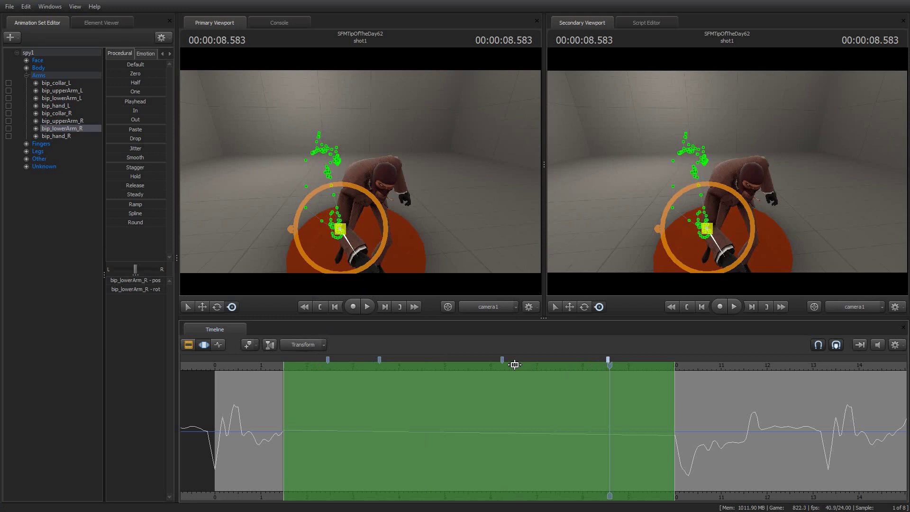
{"action": "key", "text": "ctrl+z"}
{"action": "key", "text": "ctrl+z"}
{"action": "key", "text": "ctrl+z"}
{"action": "key", "text": "ctrl+z"}
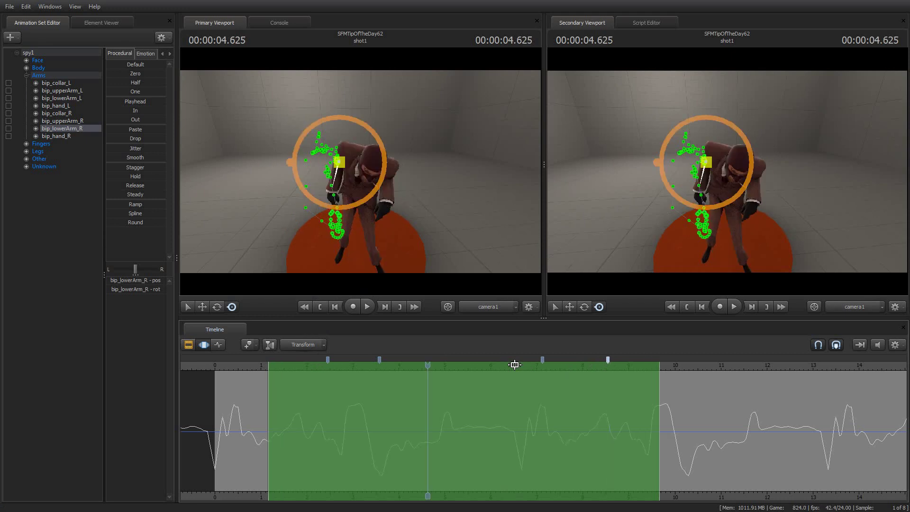
{"action": "key", "text": "ctrl+z"}
{"action": "key", "text": "ctrl+z"}
{"action": "key", "text": "ctrl+z"}
{"action": "key", "text": "ctrl+z"}
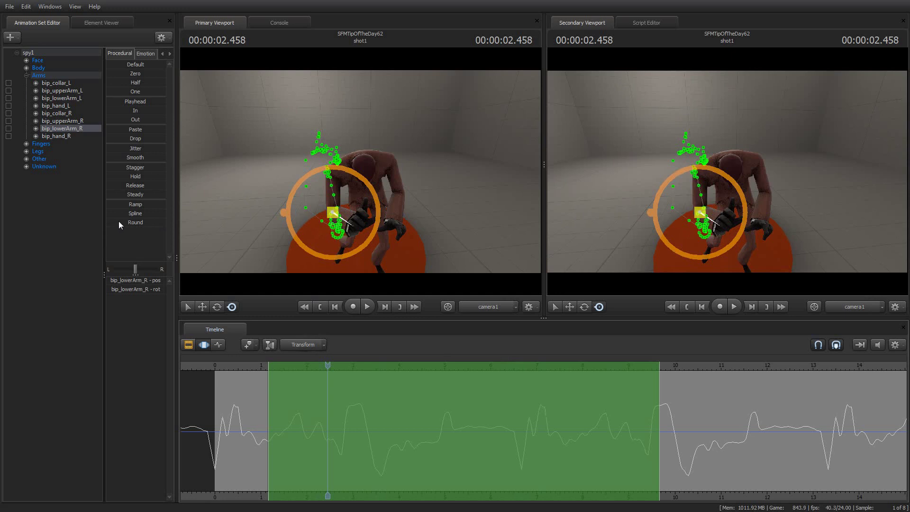
{"action": "left_click_drag", "start_coordinate": [119, 222], "coordinate": [119, 223]}
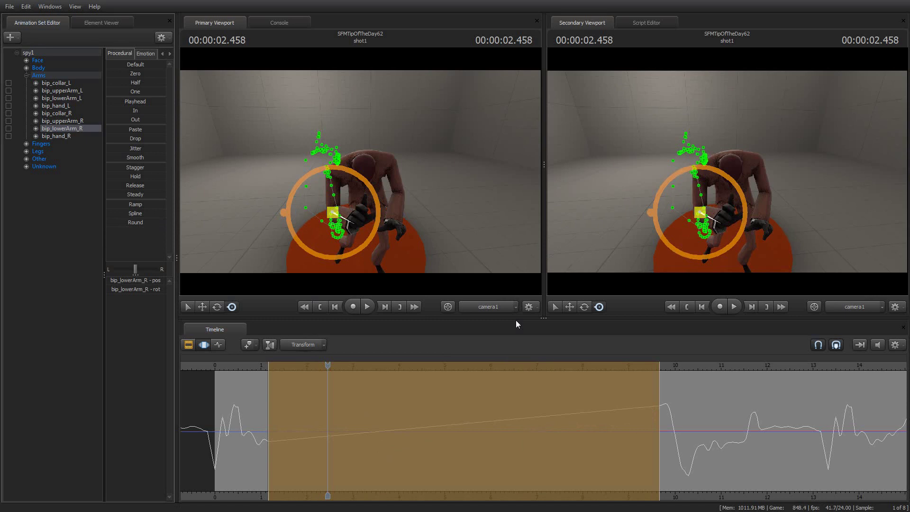
{"action": "key", "text": "ctrl+z"}
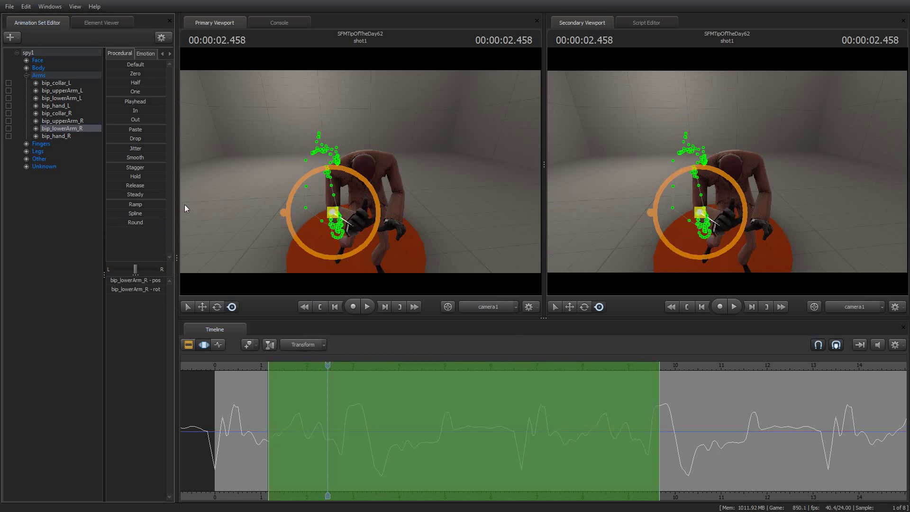
{"action": "left_click_drag", "start_coordinate": [111, 204], "coordinate": [195, 206]}
{"action": "key", "text": "ctrl+z"}
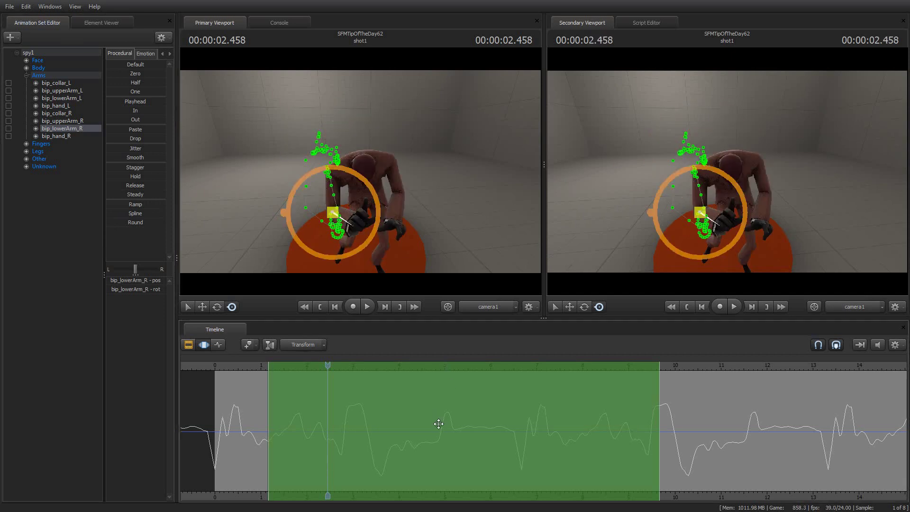
- Widen the selection's falloff on both sides, then apply and undo the Round preset
{"action": "scroll", "coordinate": [437, 423], "scroll_direction": "up", "scroll_amount": 5, "text": "ctrl"}
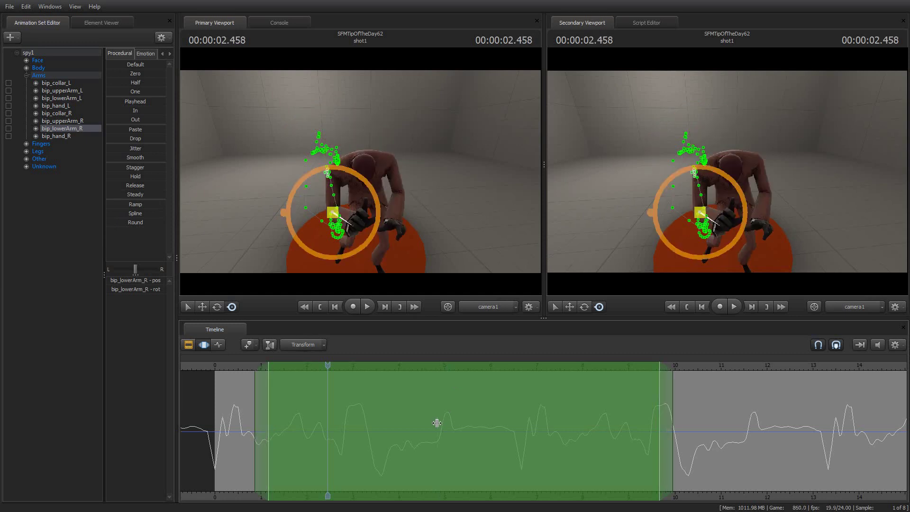
{"action": "scroll", "coordinate": [437, 423], "scroll_direction": "up", "scroll_amount": 2, "text": "ctrl"}
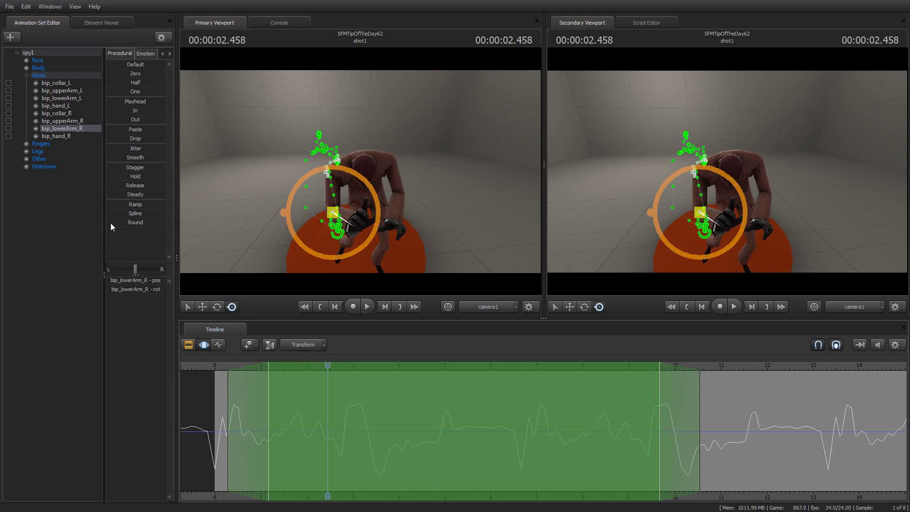
{"action": "left_click_drag", "start_coordinate": [115, 223], "coordinate": [185, 223]}
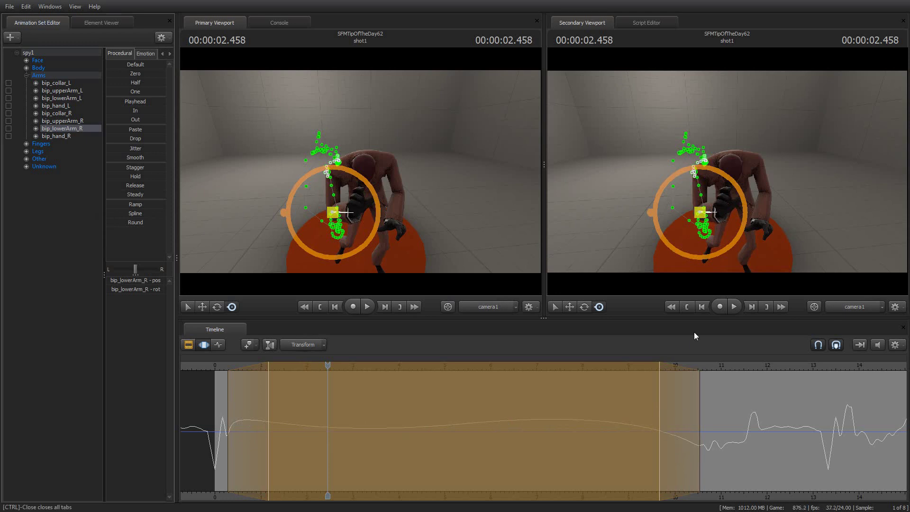
{"action": "key", "text": "ctrl+z"}
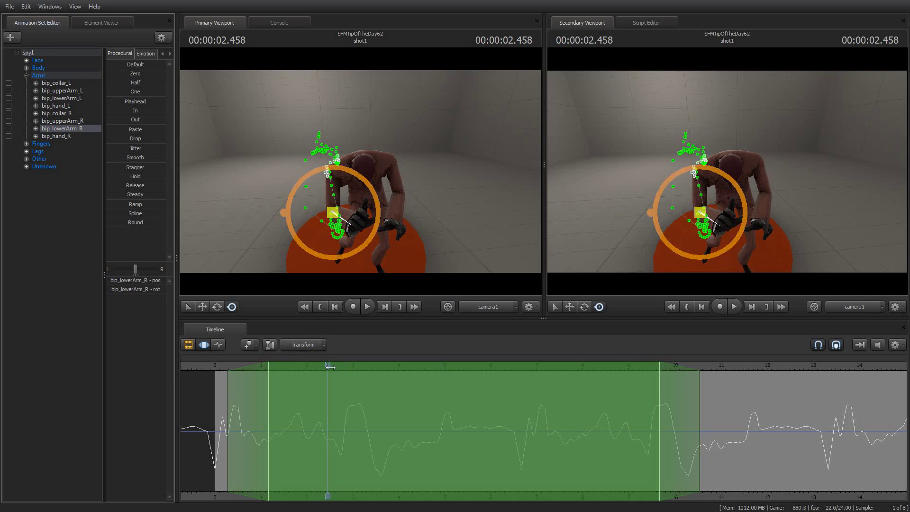
- Move the playhead, apply Spline, then apply and undo Round so only Spline remains
{"action": "left_click_drag", "start_coordinate": [328, 366], "coordinate": [639, 364]}
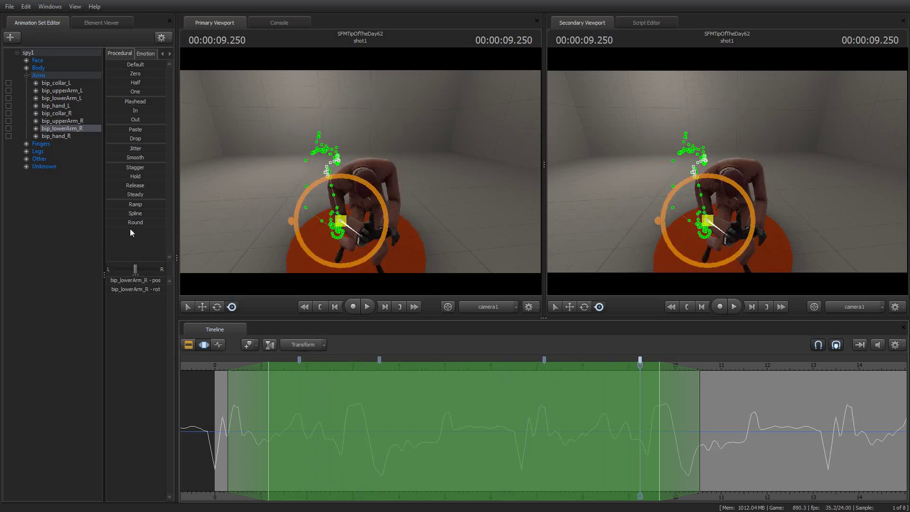
{"action": "left_click", "coordinate": [121, 213]}
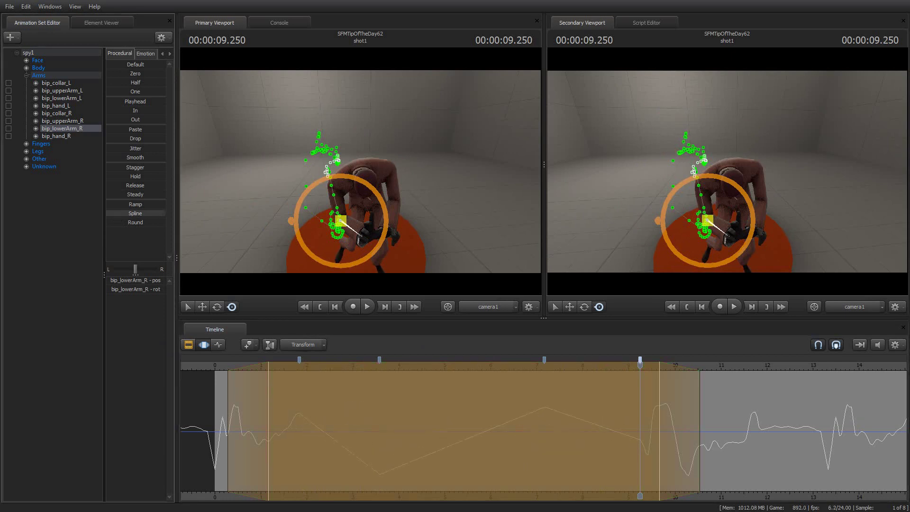
{"action": "left_click_drag", "start_coordinate": [112, 223], "coordinate": [385, 305]}
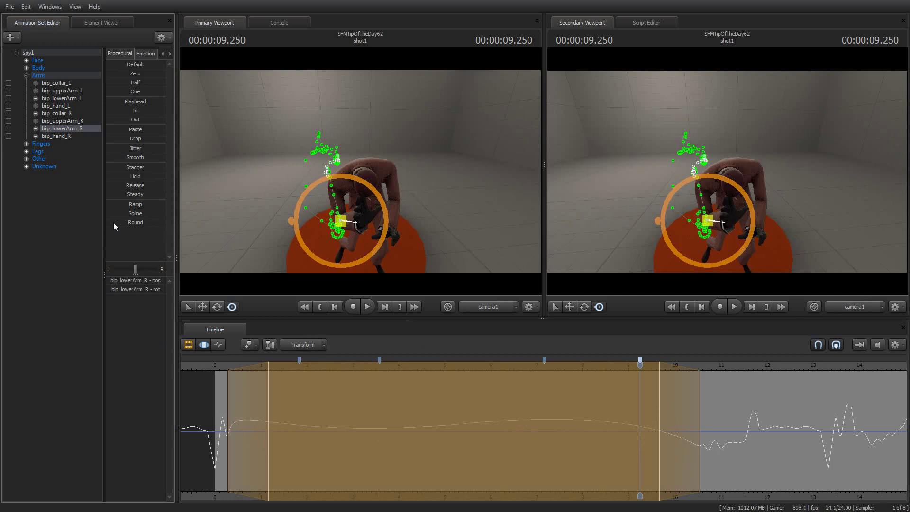
{"action": "key", "text": "ctrl+z"}
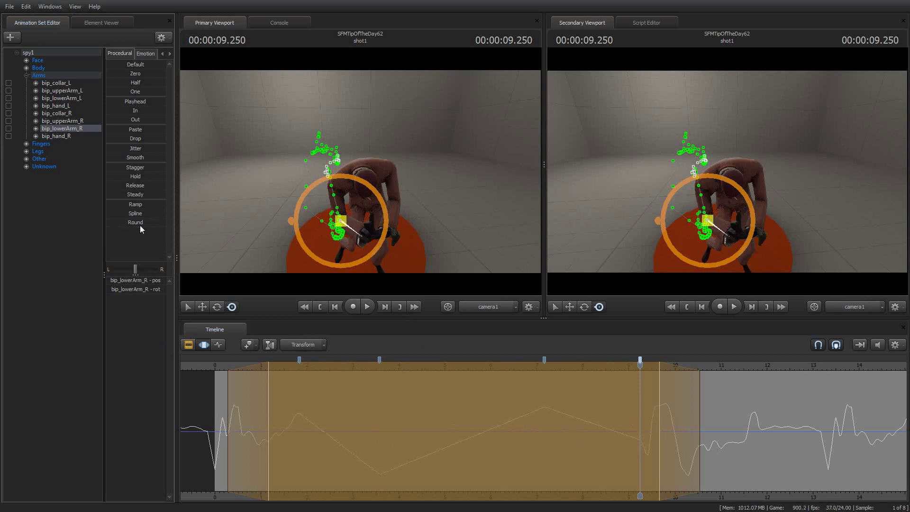
- Smooth the curve with the Round preset, then revert it to the original jittery shape
{"action": "left_click_drag", "start_coordinate": [115, 222], "coordinate": [166, 223]}
{"action": "left_click_drag", "start_coordinate": [109, 222], "coordinate": [119, 221]}
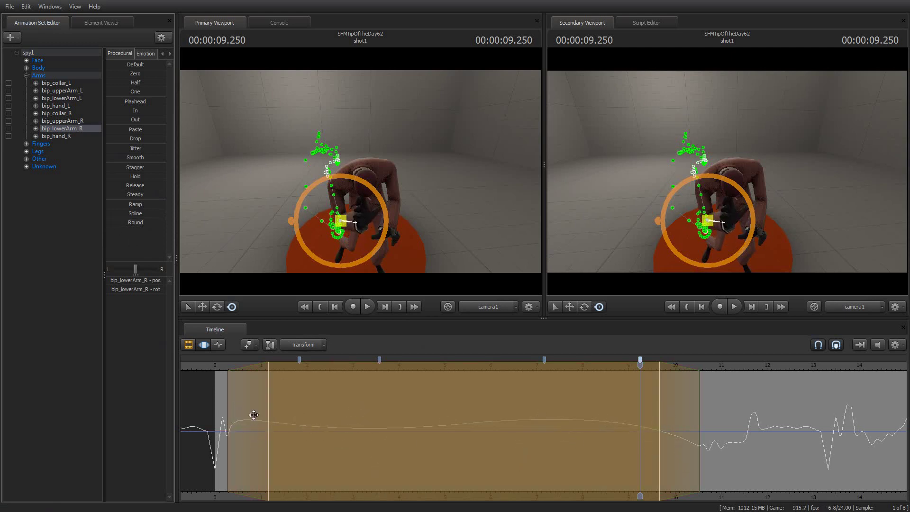
{"action": "left_click", "coordinate": [559, 415]}
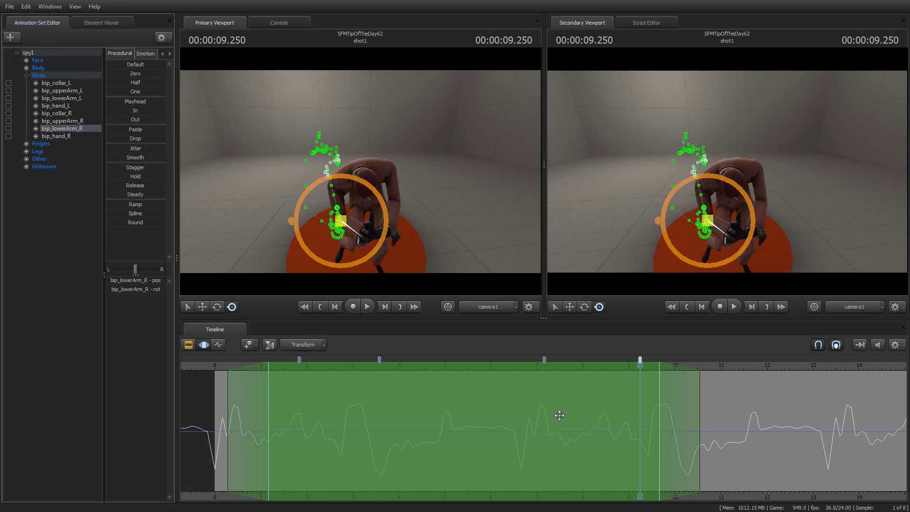
{"action": "left_click_drag", "start_coordinate": [118, 205], "coordinate": [127, 204]}
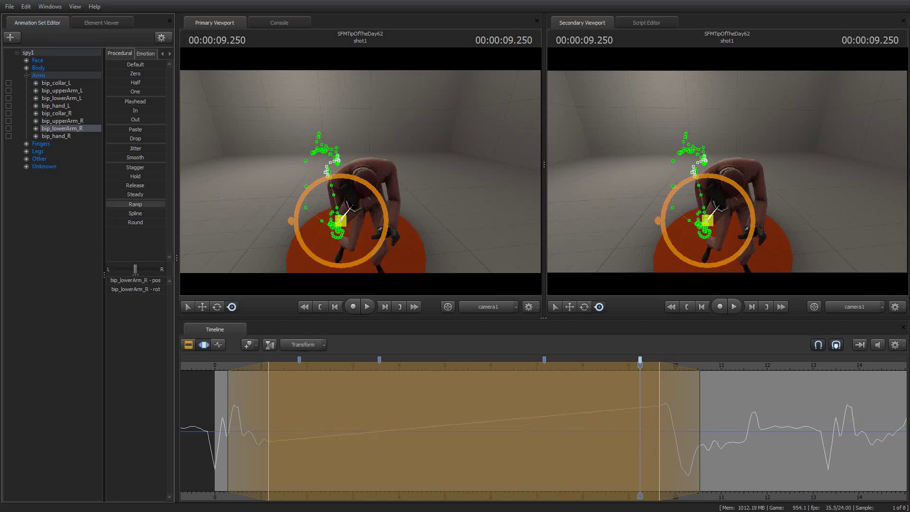
{"action": "key", "text": "ctrl+z"}
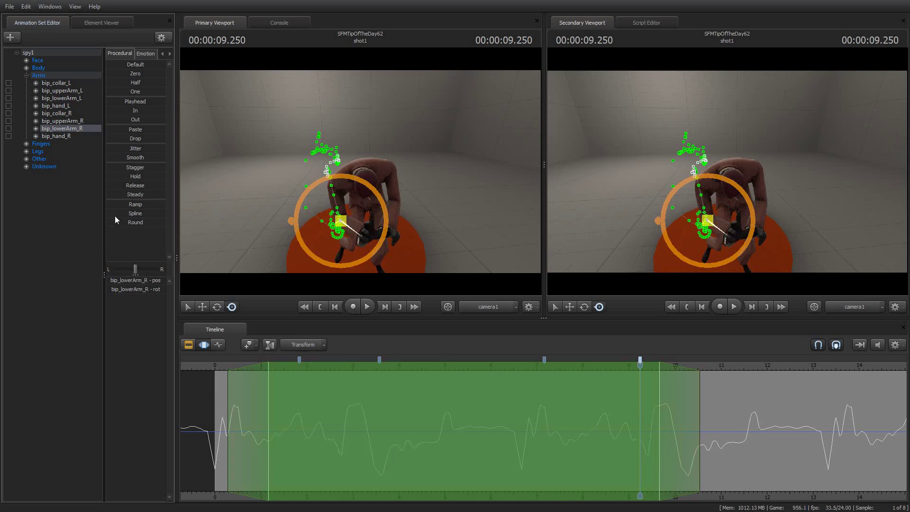
{"action": "left_click_drag", "start_coordinate": [109, 214], "coordinate": [164, 213]}
{"action": "key", "text": "ctrl+z"}
{"action": "left_click_drag", "start_coordinate": [109, 222], "coordinate": [165, 222]}
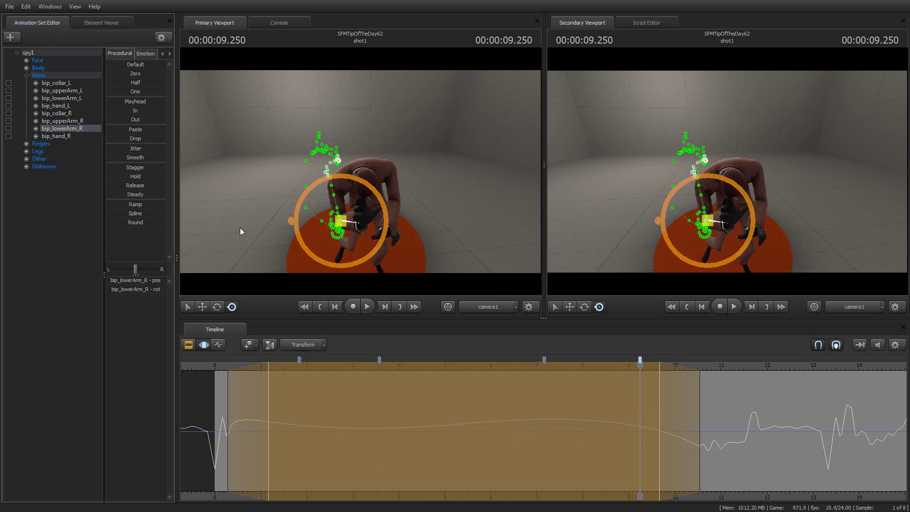
{"action": "key", "text": "ctrl+z"}
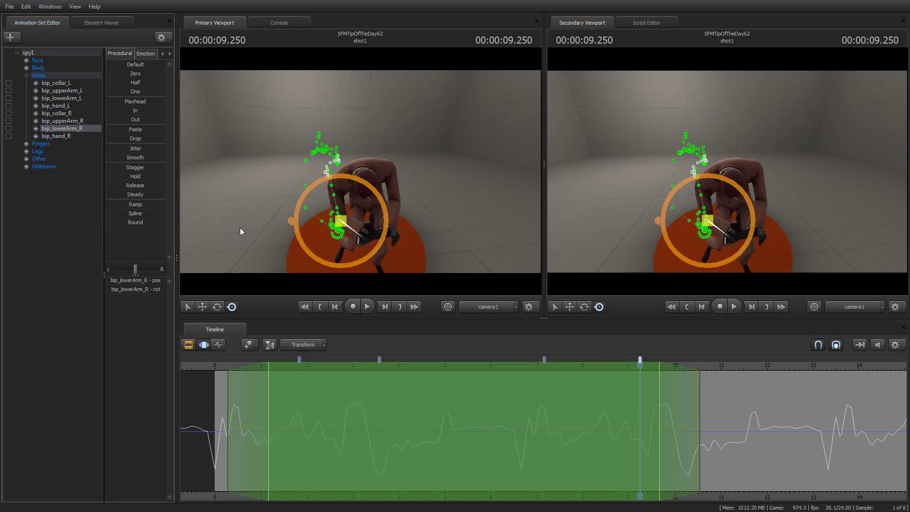